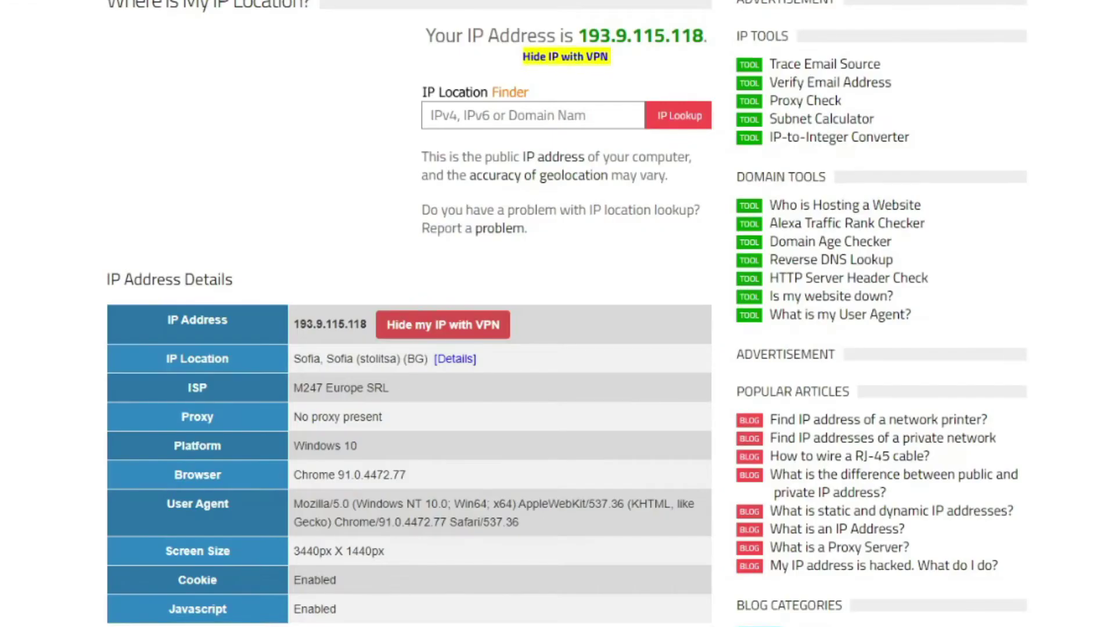
{"action": "left_click_drag", "start_coordinate": [579, 37], "coordinate": [655, 35]}
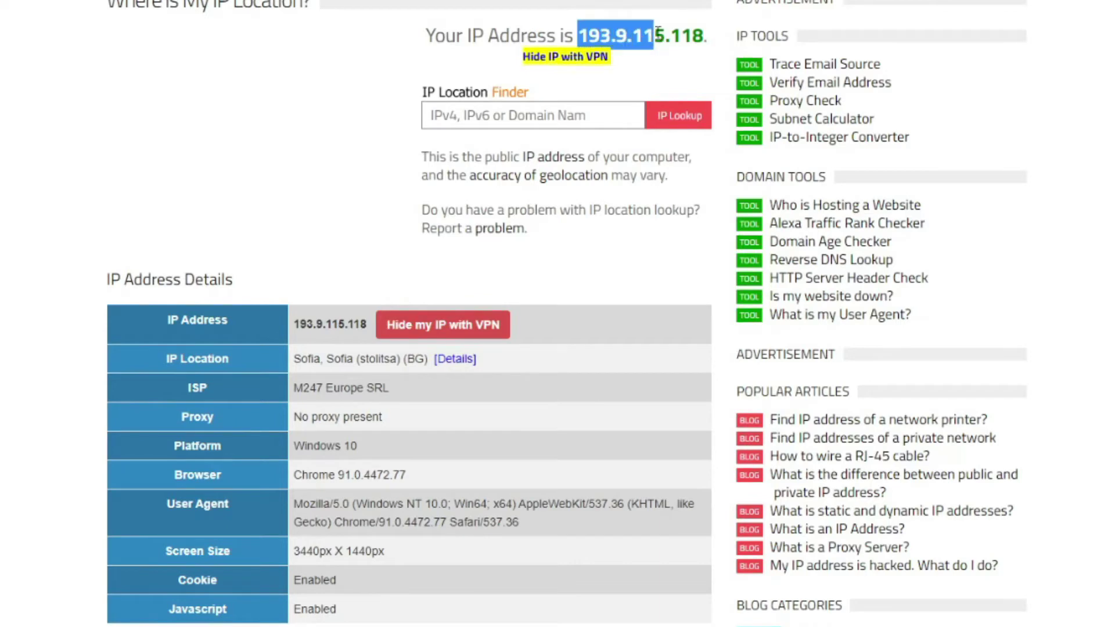
{"action": "left_click_drag", "start_coordinate": [294, 324], "coordinate": [367, 324]}
{"action": "left_click", "coordinate": [330, 393]}
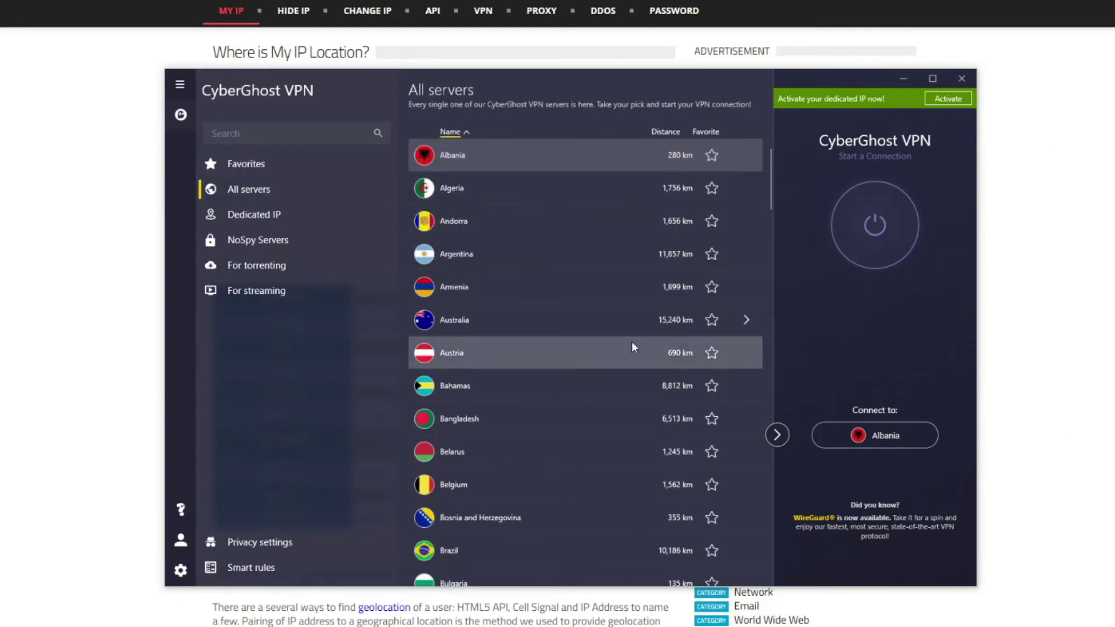
{"action": "scroll", "coordinate": [610, 348], "scroll_direction": "down", "scroll_amount": 5}
{"action": "scroll", "coordinate": [615, 345], "scroll_direction": "down", "scroll_amount": 4}
{"action": "scroll", "coordinate": [615, 345], "scroll_direction": "down", "scroll_amount": 4}
{"action": "scroll", "coordinate": [617, 343], "scroll_direction": "down", "scroll_amount": 3}
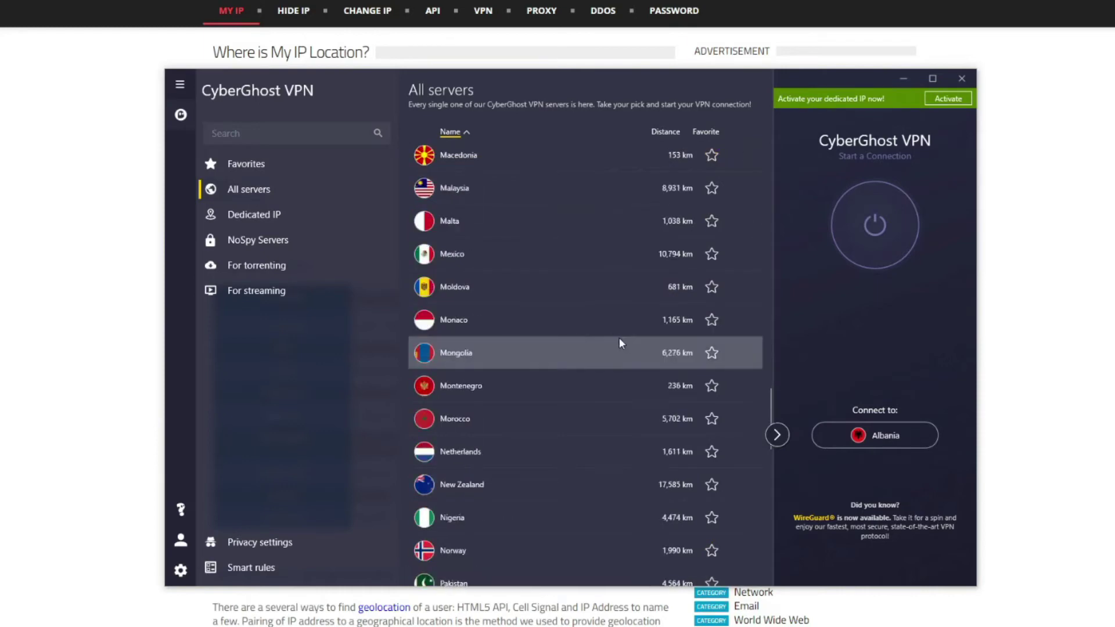
{"action": "scroll", "coordinate": [618, 342], "scroll_direction": "down", "scroll_amount": 2}
{"action": "scroll", "coordinate": [619, 343], "scroll_direction": "down", "scroll_amount": 4}
Step: Choose Russia from the server list and start the VPN connection
{"action": "left_click", "coordinate": [610, 220]}
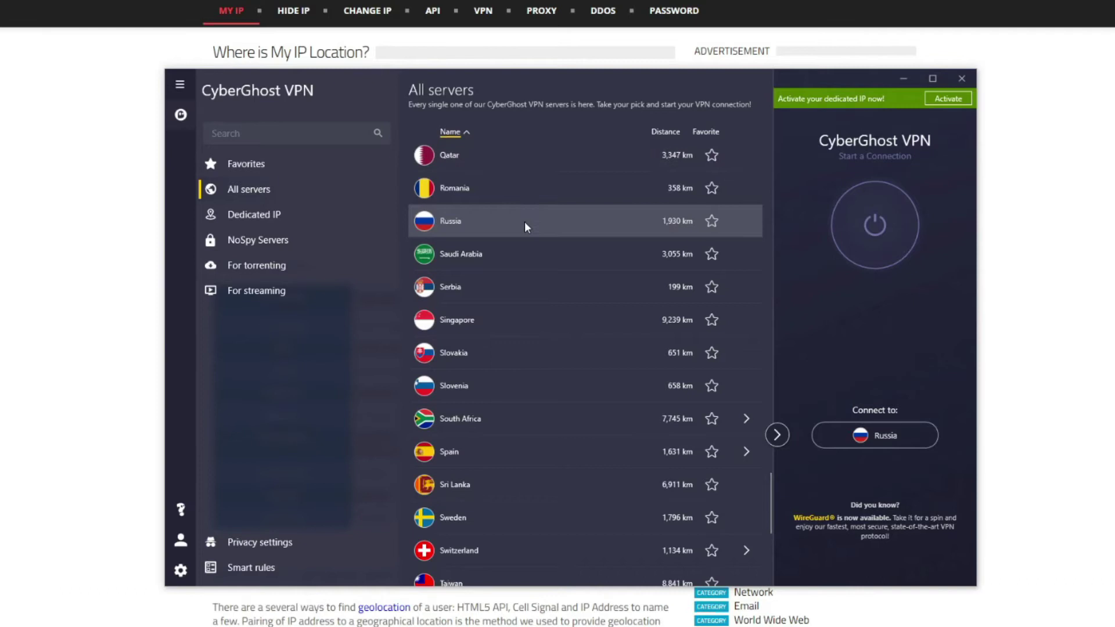
{"action": "left_click", "coordinate": [879, 223]}
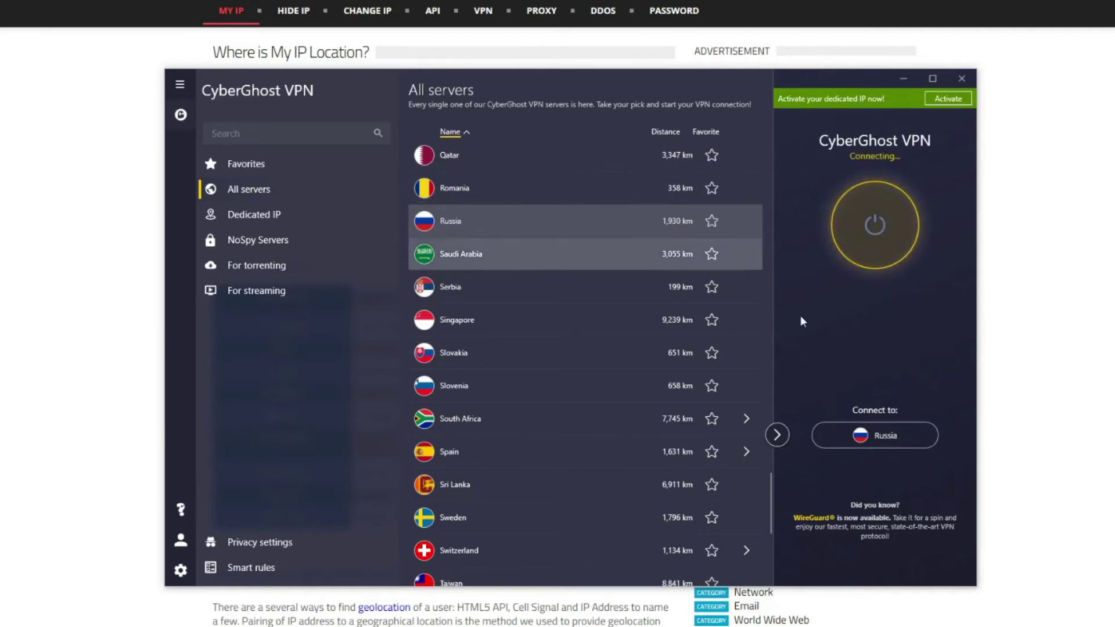